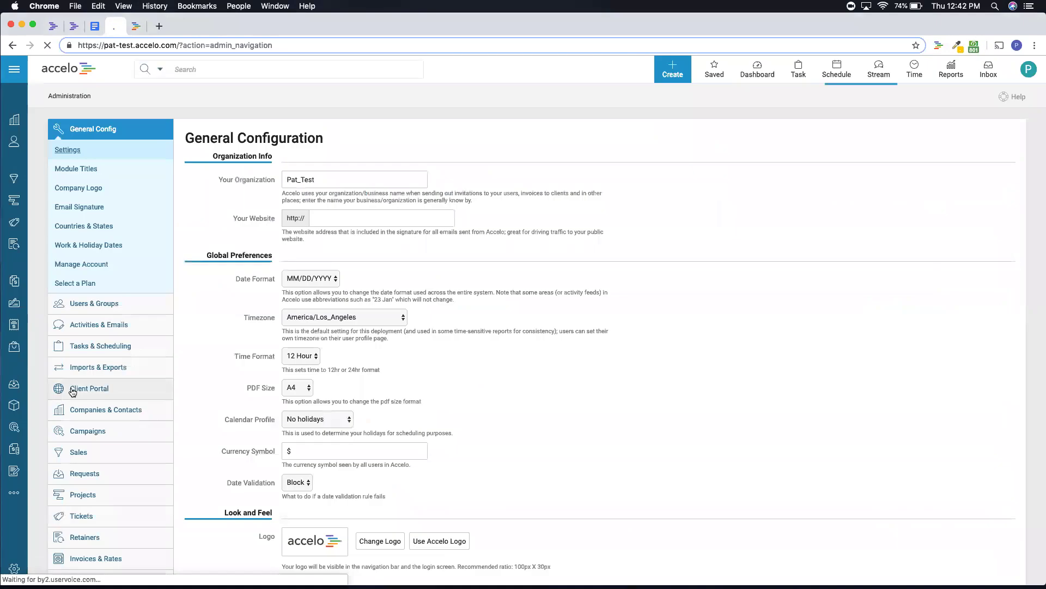
Open the Client Portal settings and review the login screen text, colors, logo, background image and custom link options
scroll(182, 294, down, 5)
scroll(181, 297, down, 2)
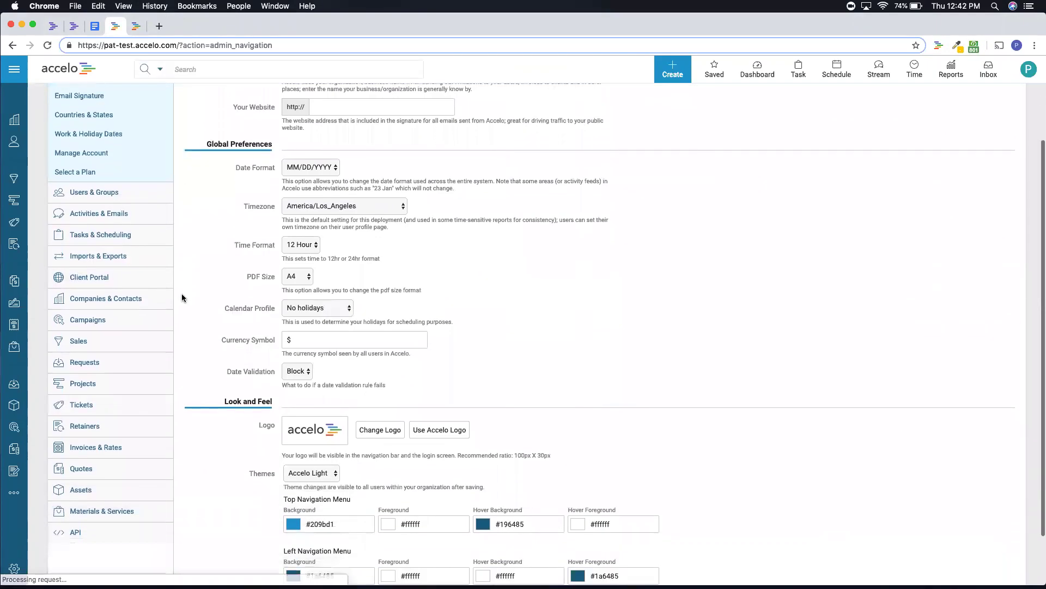
click(121, 264)
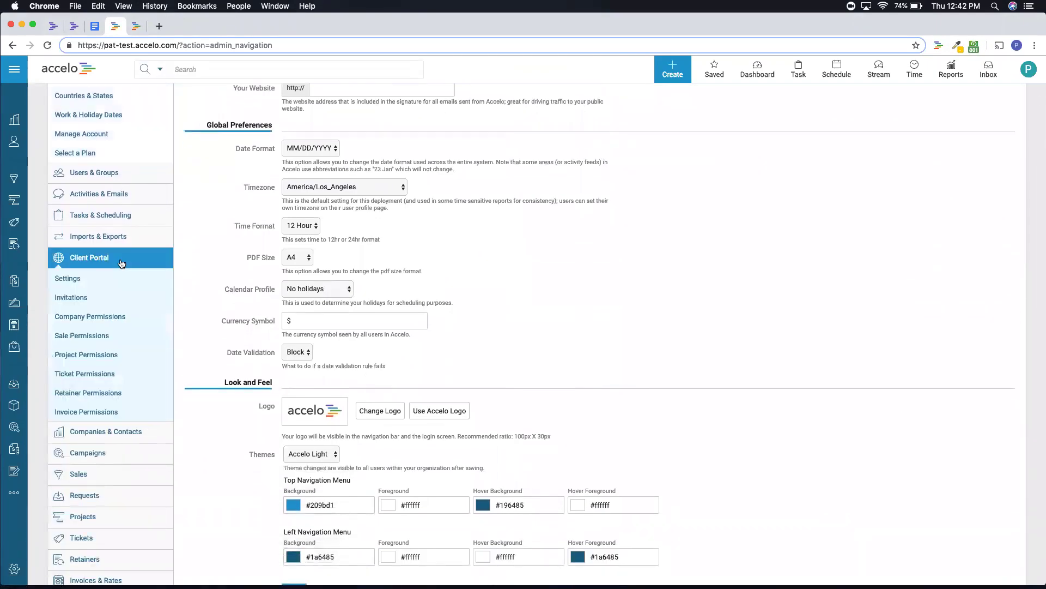
scroll(121, 264, up, 3)
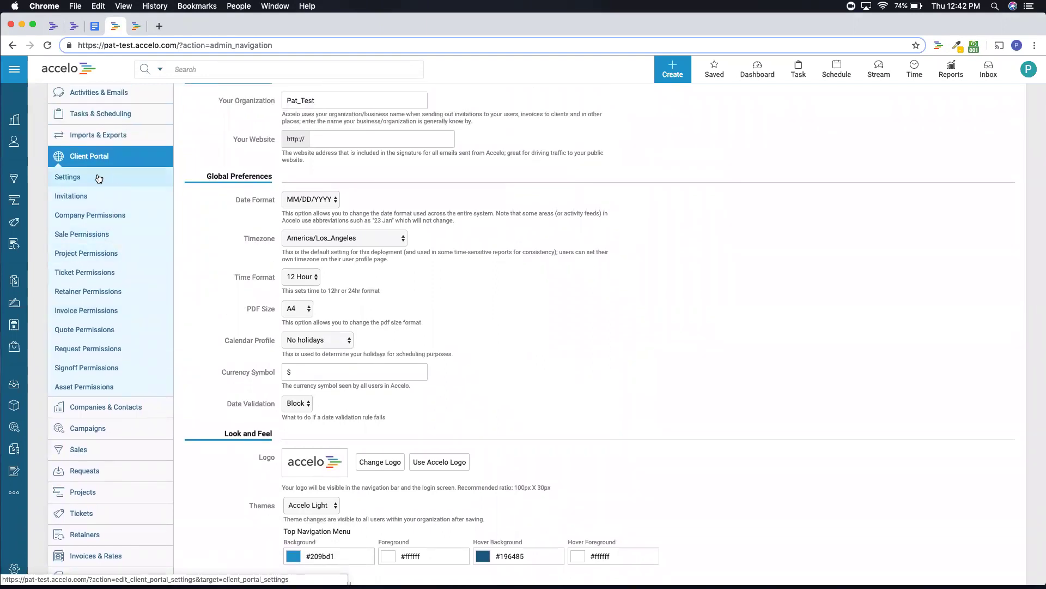
click(98, 179)
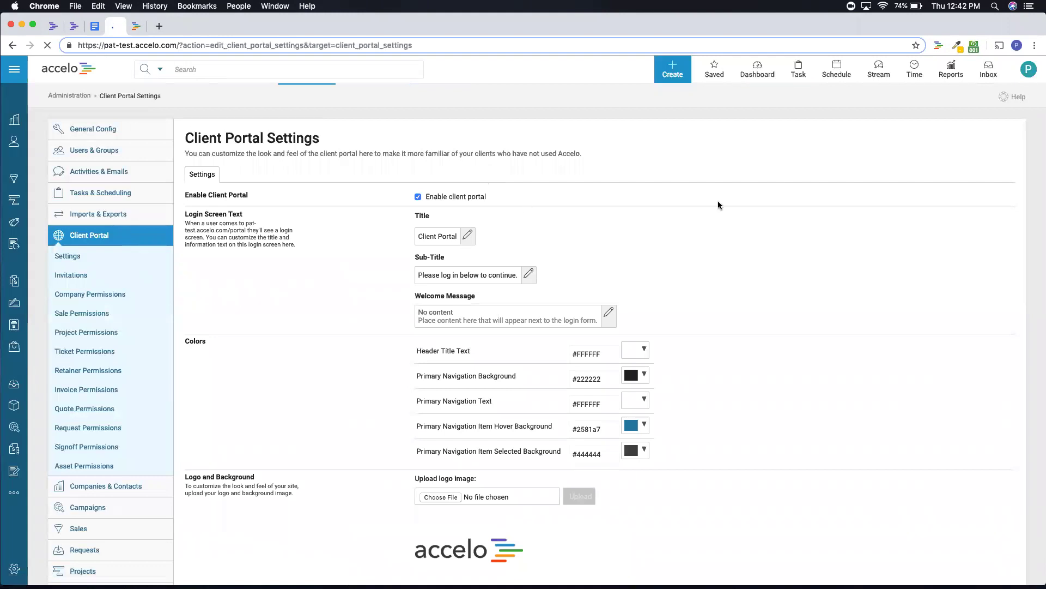
scroll(718, 202, down, 2)
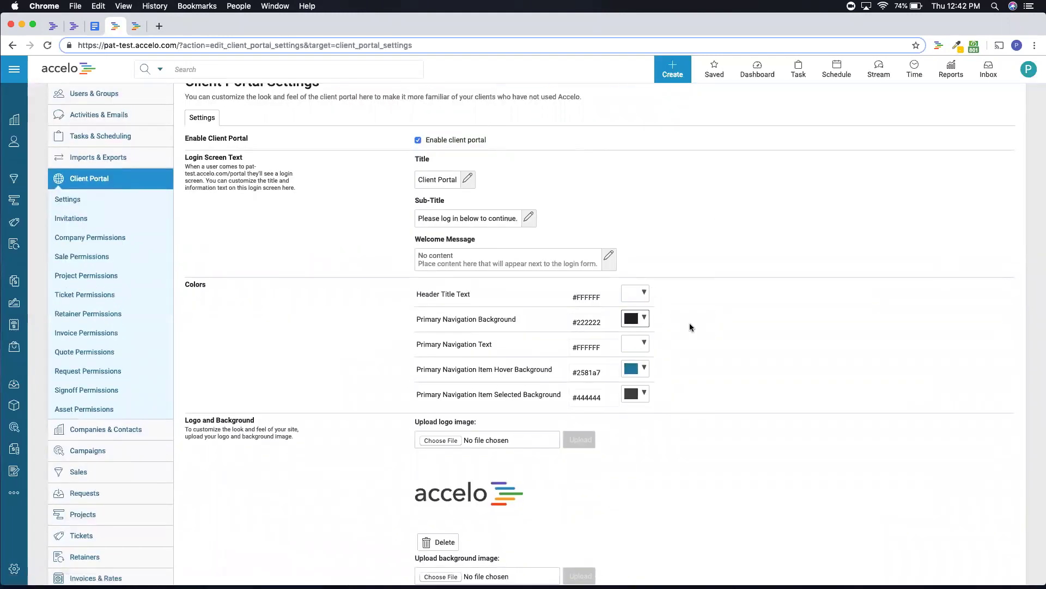
scroll(710, 305, down, 5)
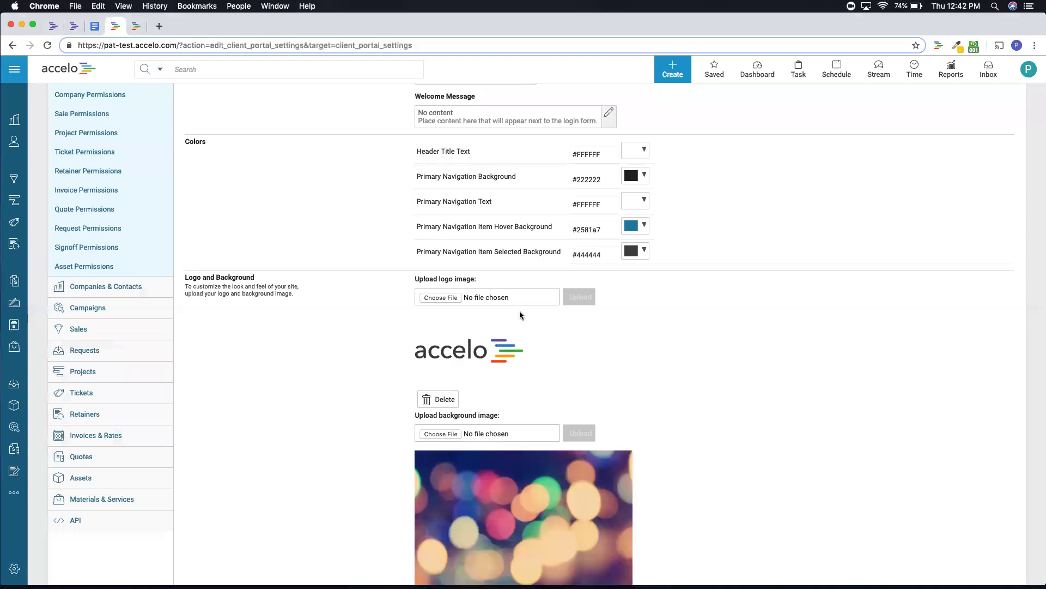
scroll(647, 335, down, 4)
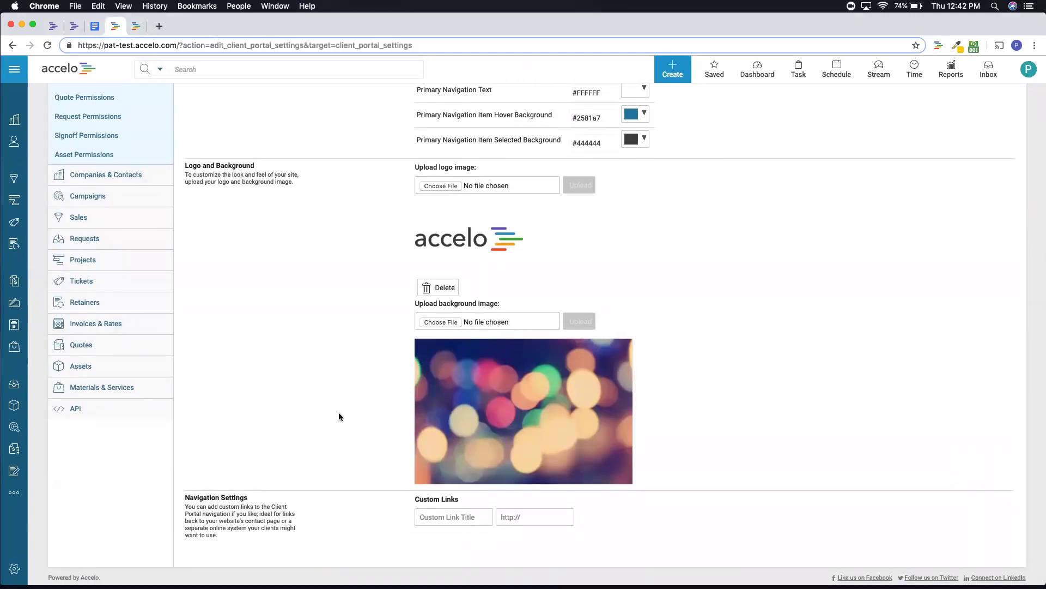
scroll(339, 414, up, 8)
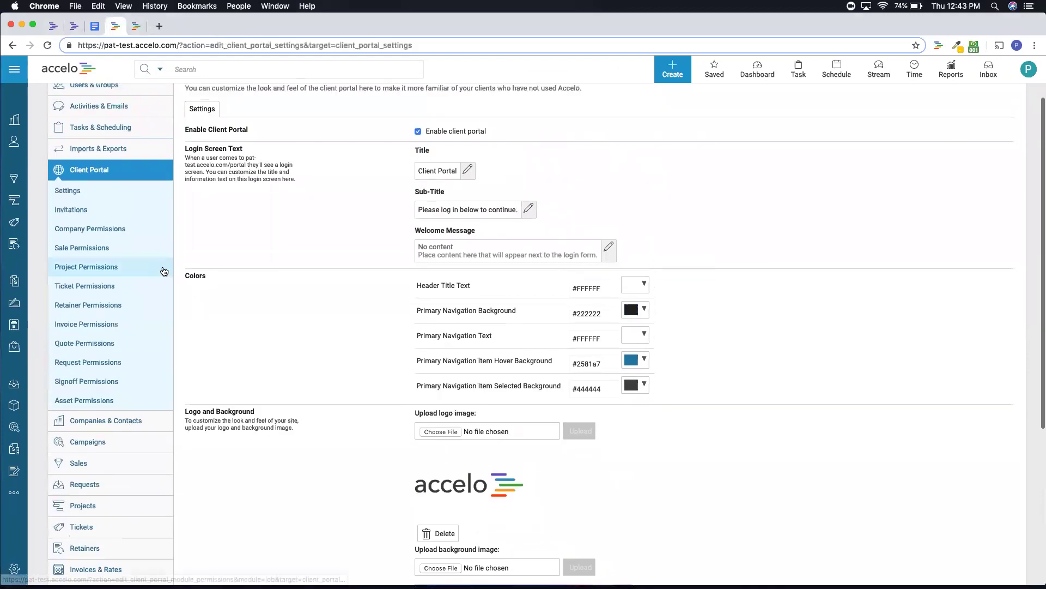
In the Invite a Client invitation template, move the Accelo logo above the greeting and save the template
click(108, 212)
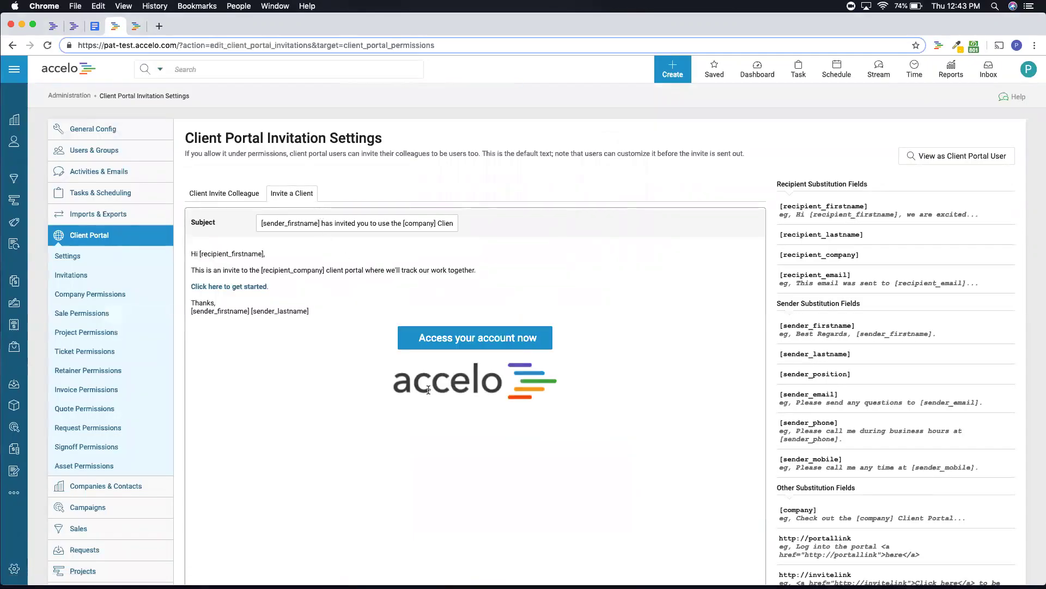
click(457, 385)
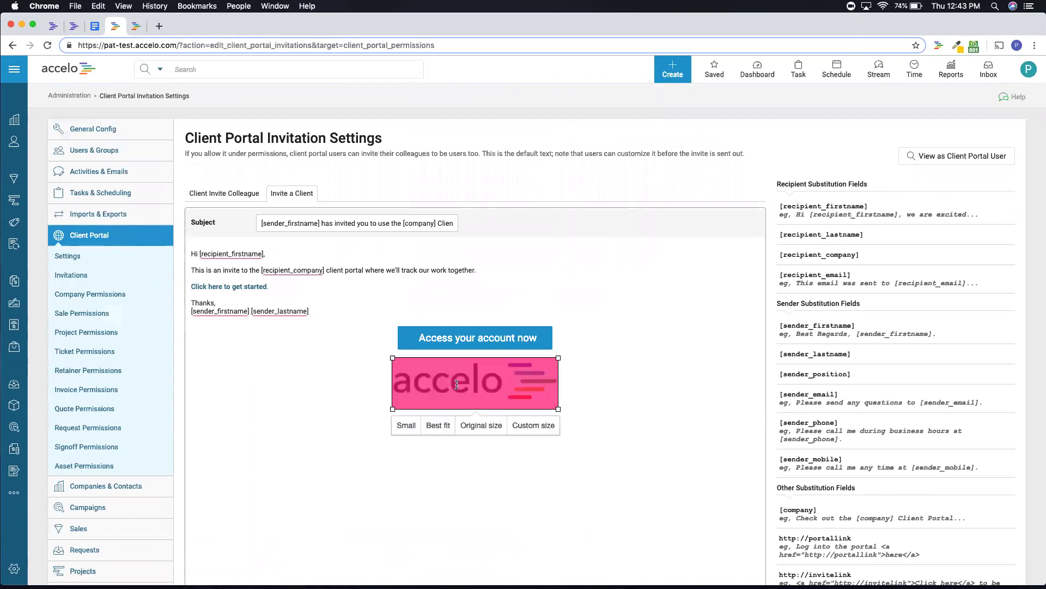
key(BackSpace)
click(326, 242)
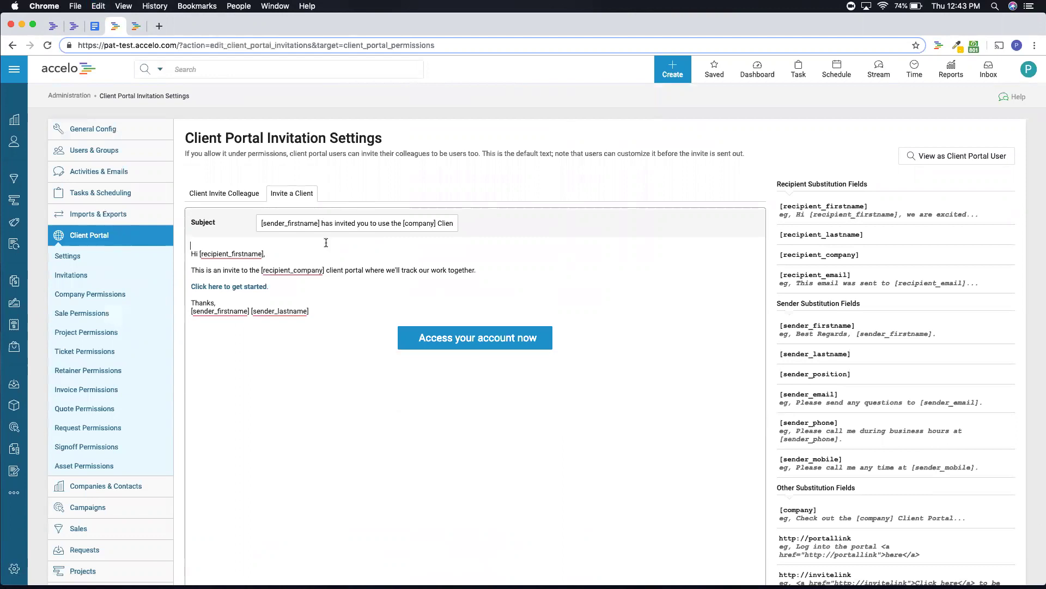
key(super+z)
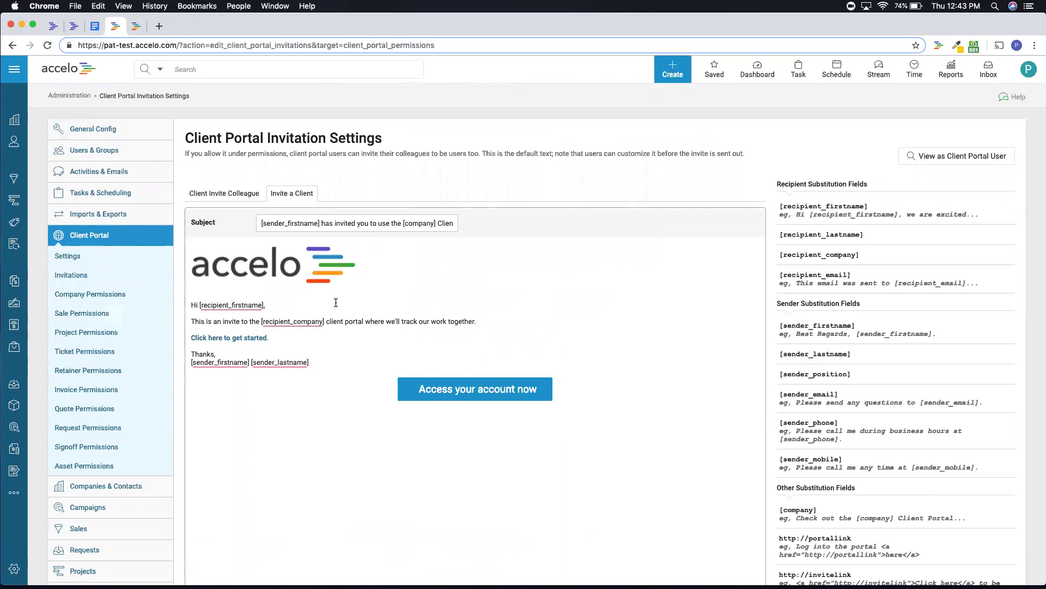
key(super+BackSpace)
key(super+z)
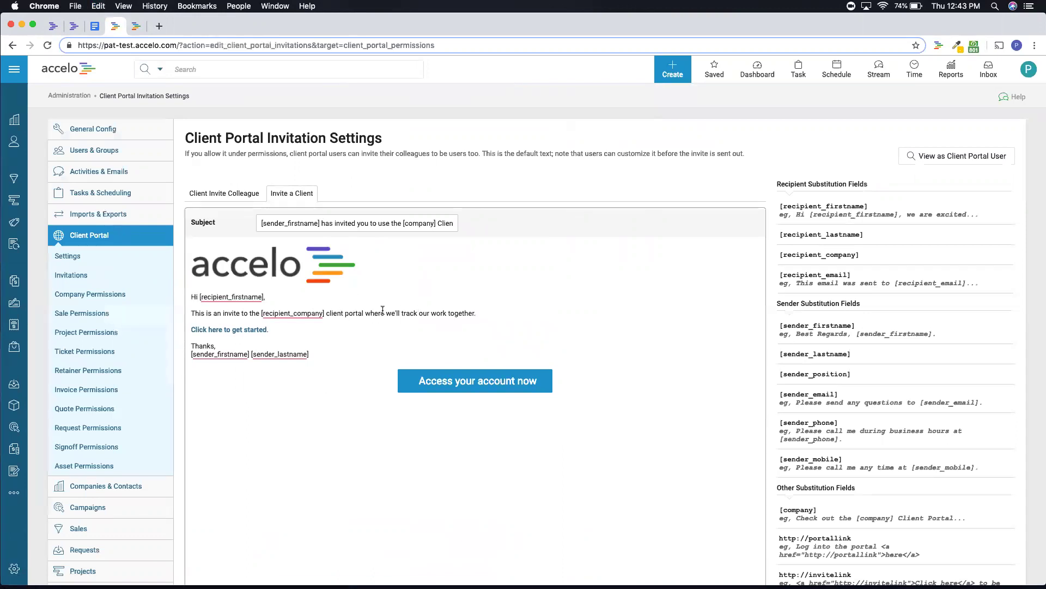
key(super+z)
scroll(329, 269, down, 5)
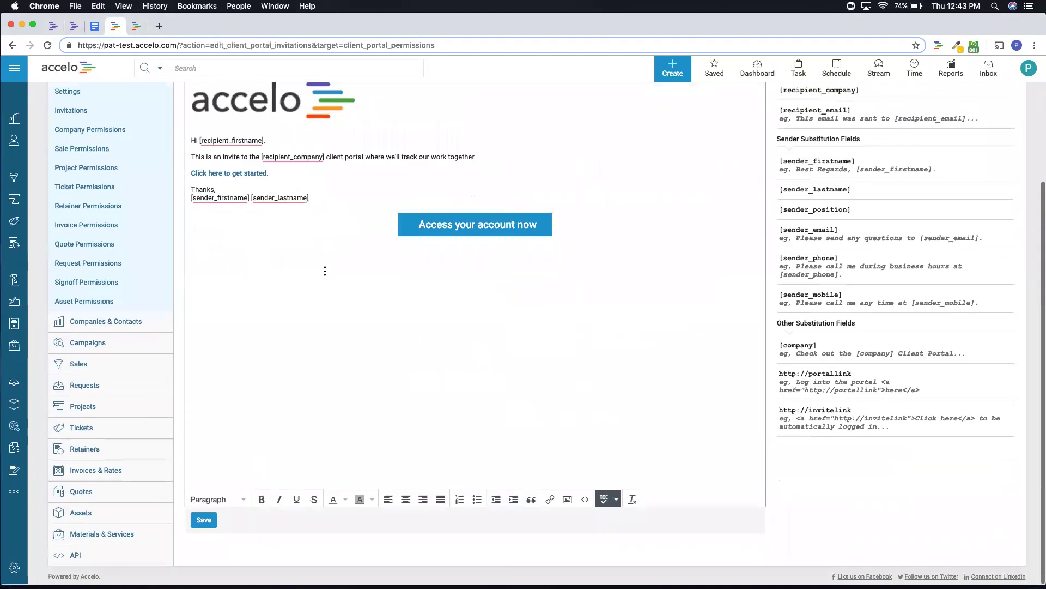
click(206, 523)
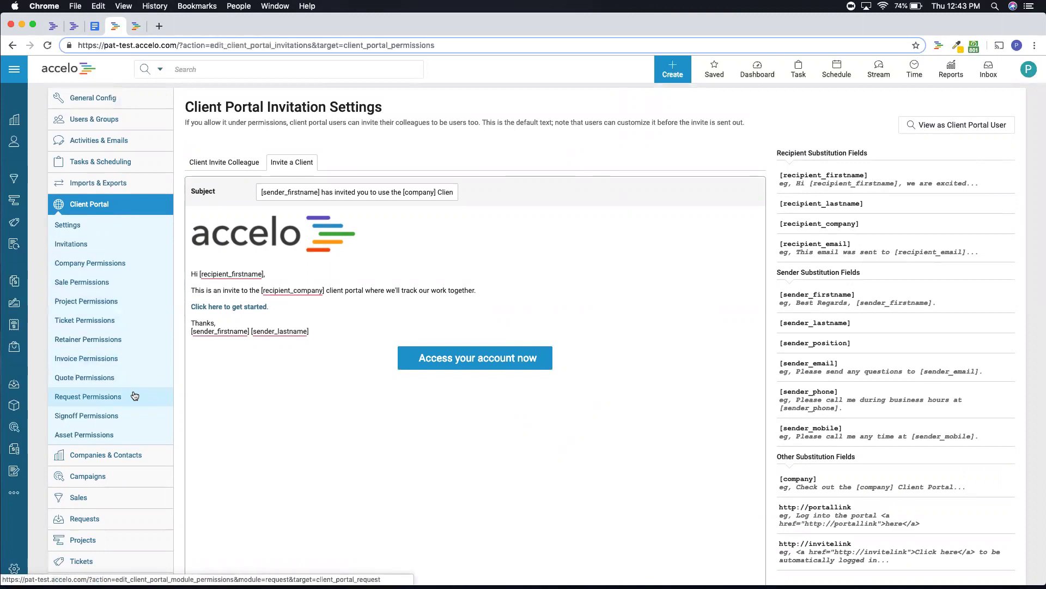
Open the client portal's Project Permissions and review the visibility options for activities, tasks, attachments, financials, schedule and fields
click(136, 306)
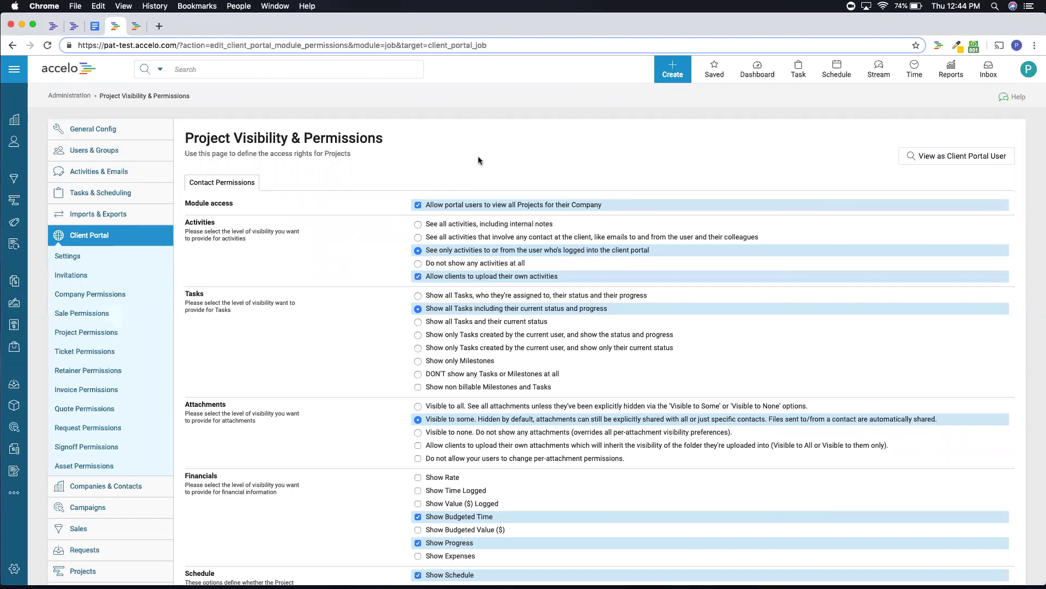
scroll(377, 335, down, 1)
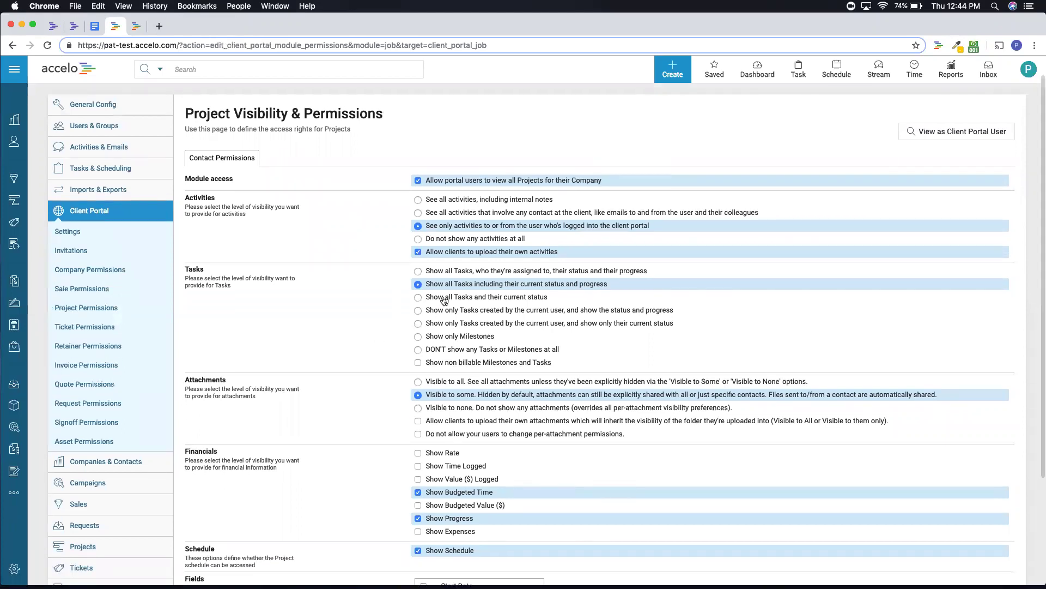
scroll(393, 326, down, 3)
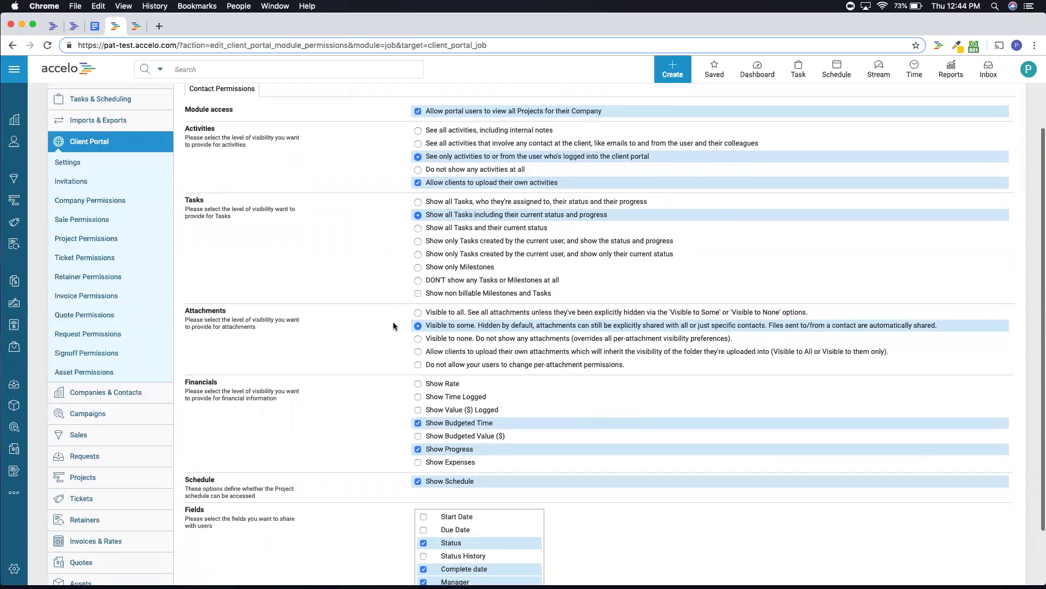
scroll(394, 326, down, 1)
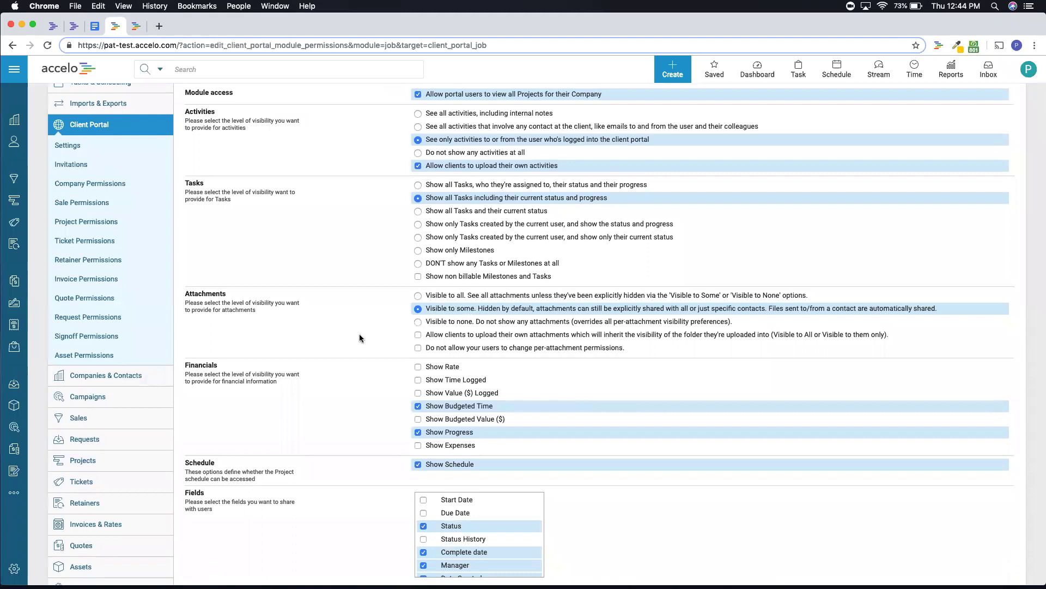
scroll(358, 333, down, 2)
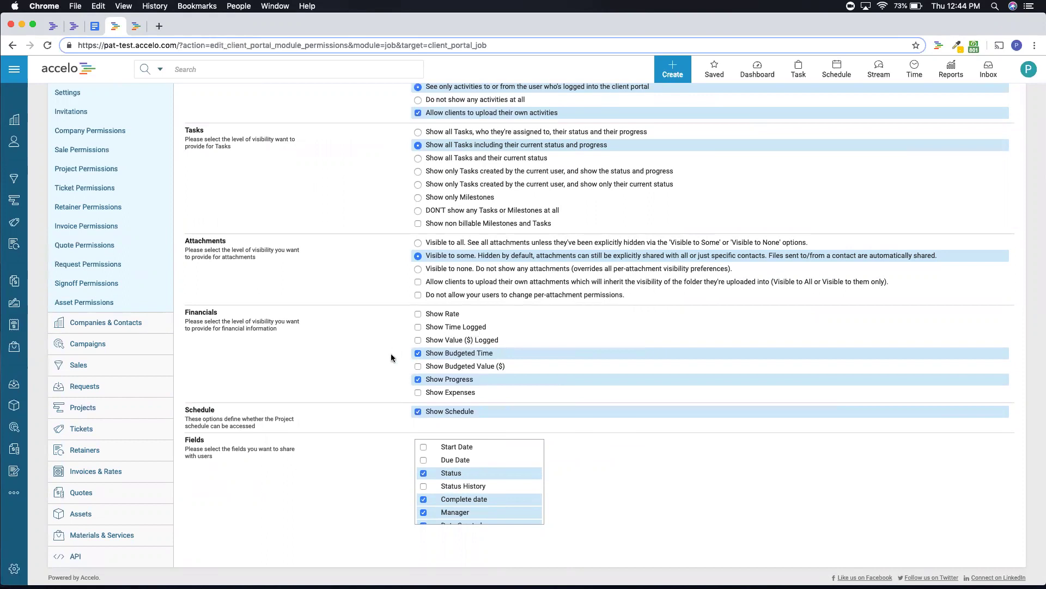
scroll(390, 354, up, 6)
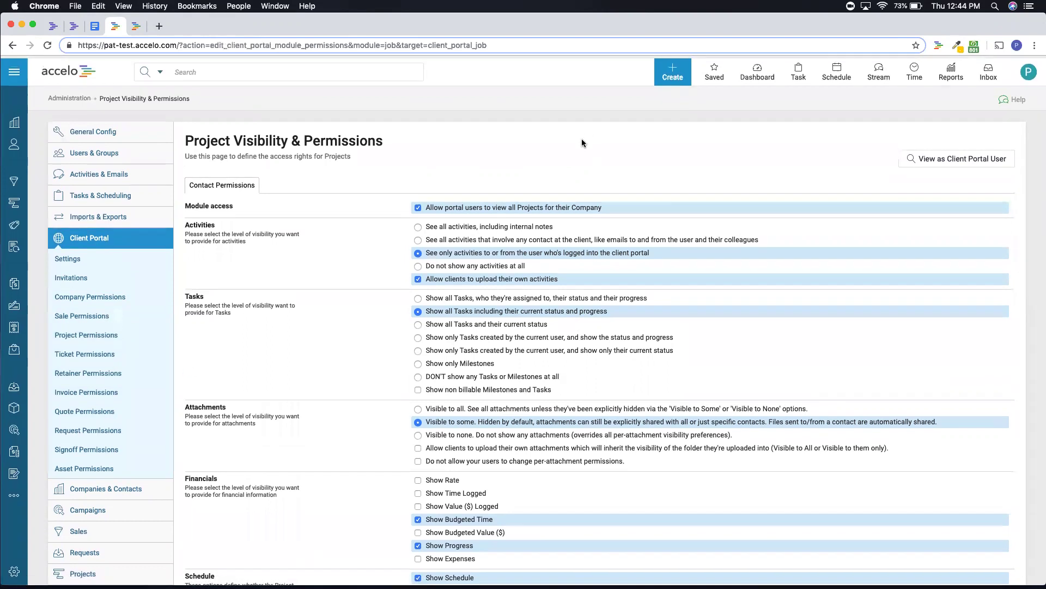
View the client portal as a client user by finding and impersonating the Acme Corporation contact
click(957, 159)
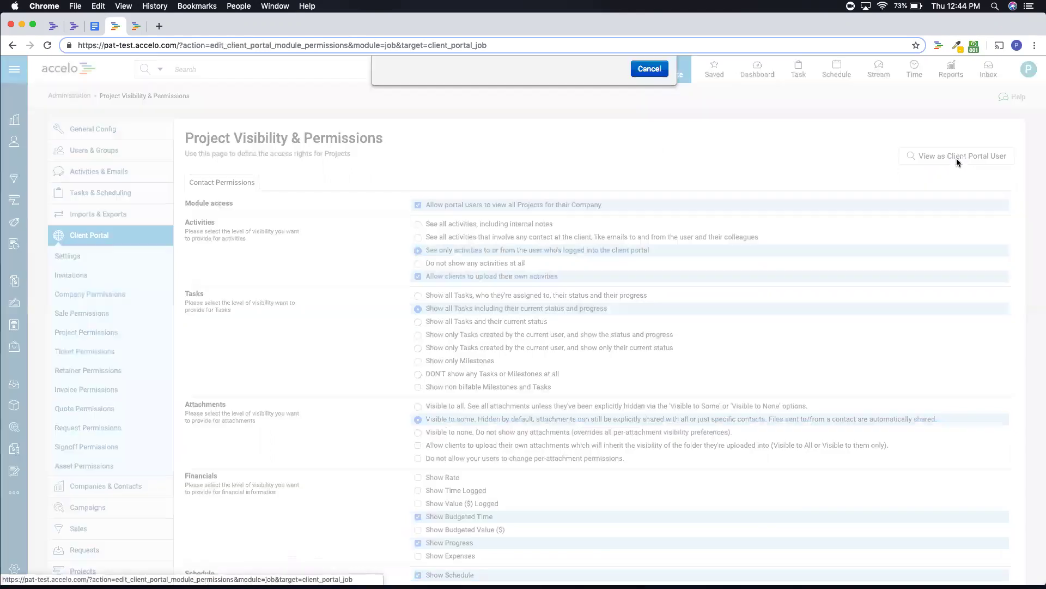
click(470, 149)
text(john)
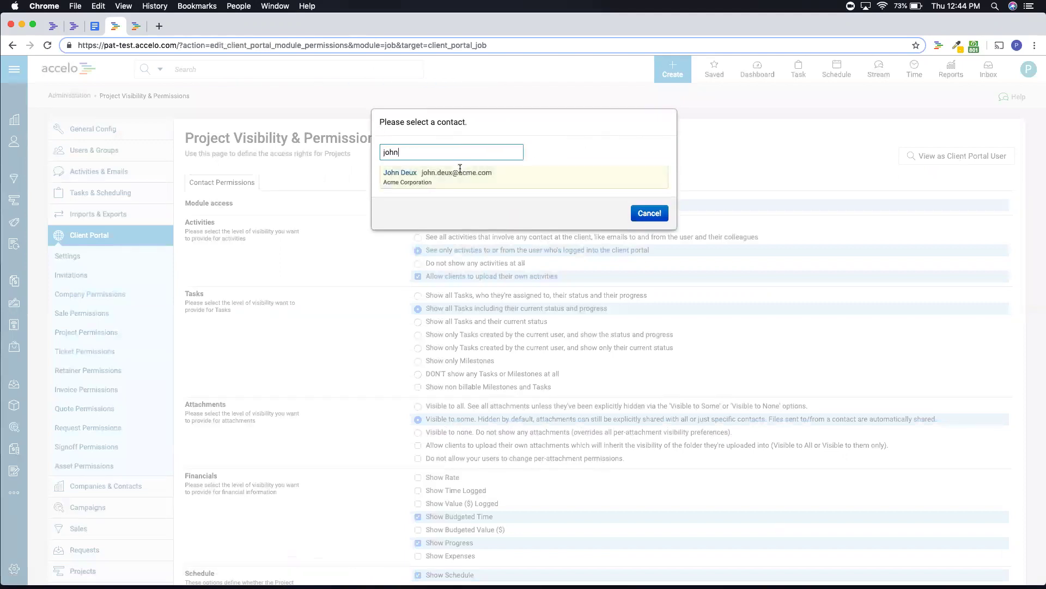
click(461, 170)
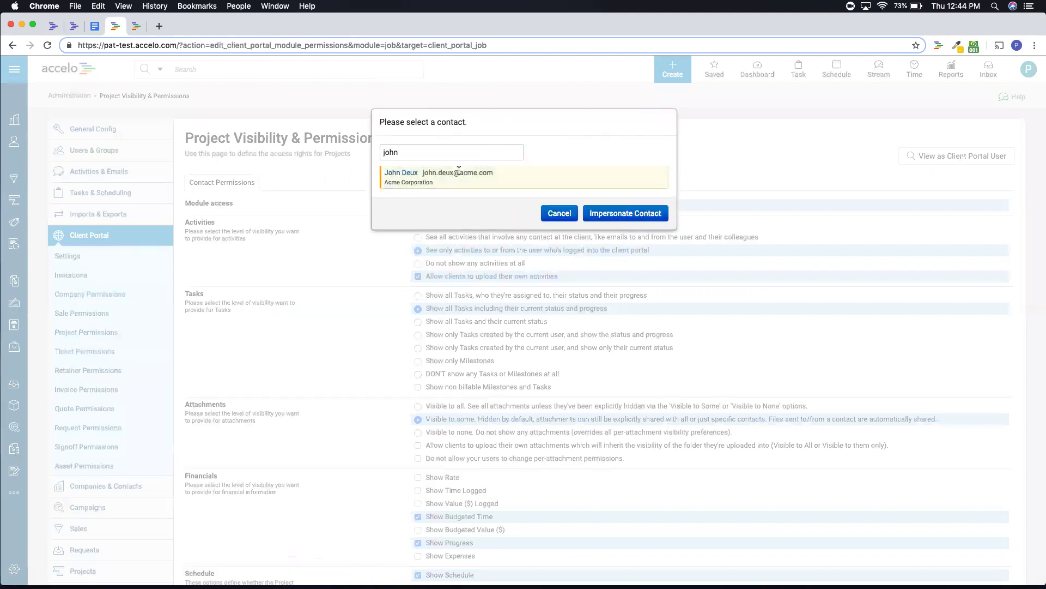
click(627, 213)
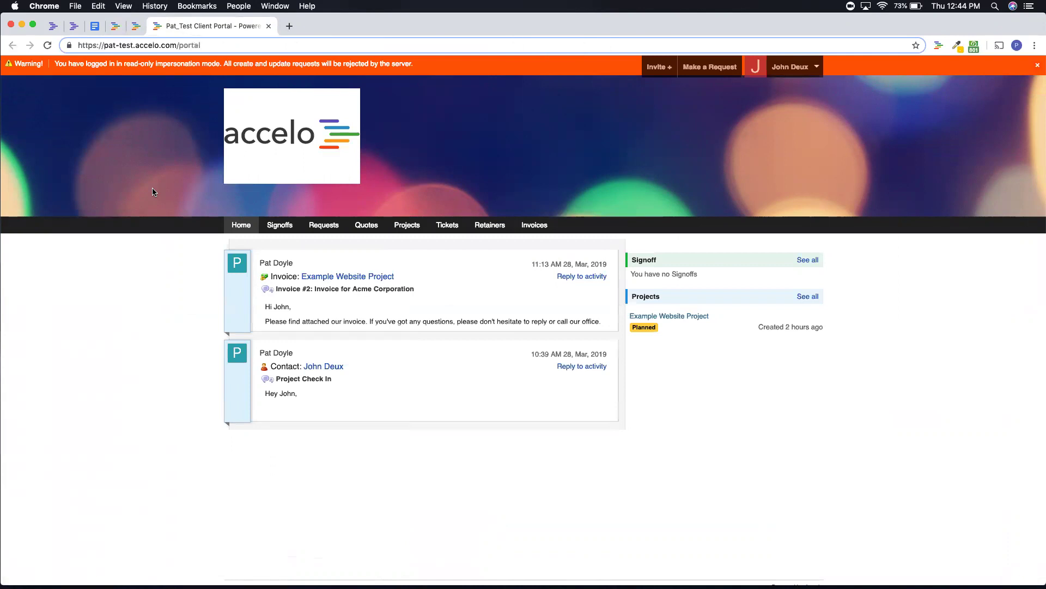
Open Acme Corporation's View & Invite Contacts list and go through its Active, Invite Sent and None groups
click(135, 30)
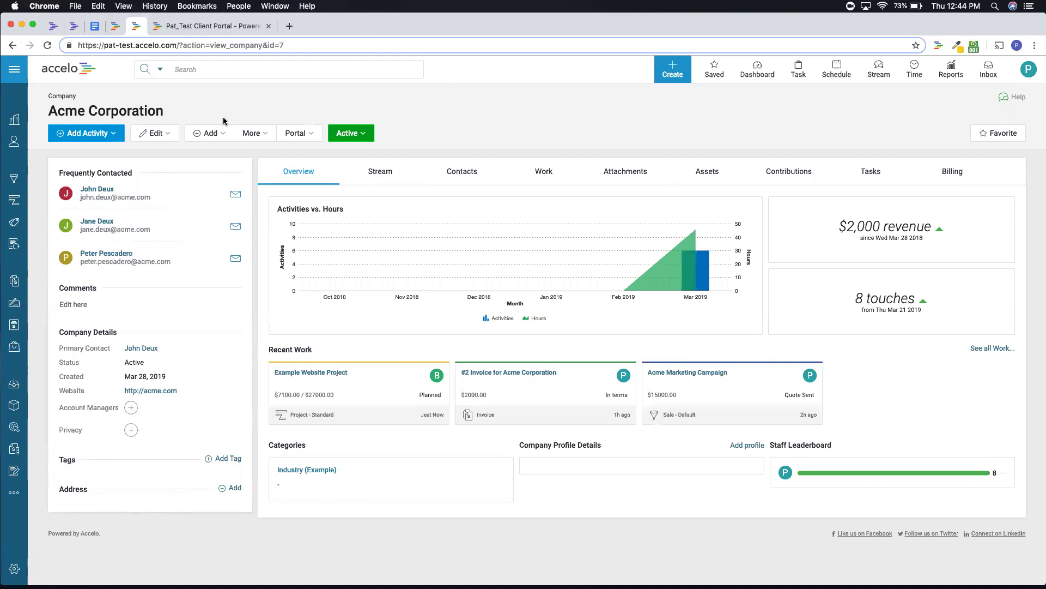
click(314, 137)
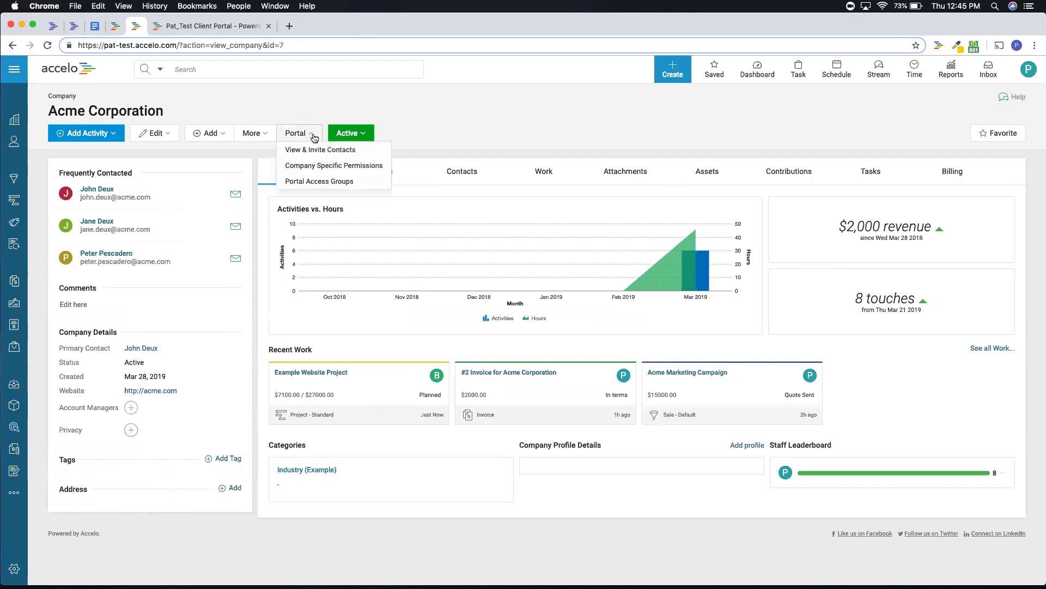
click(372, 155)
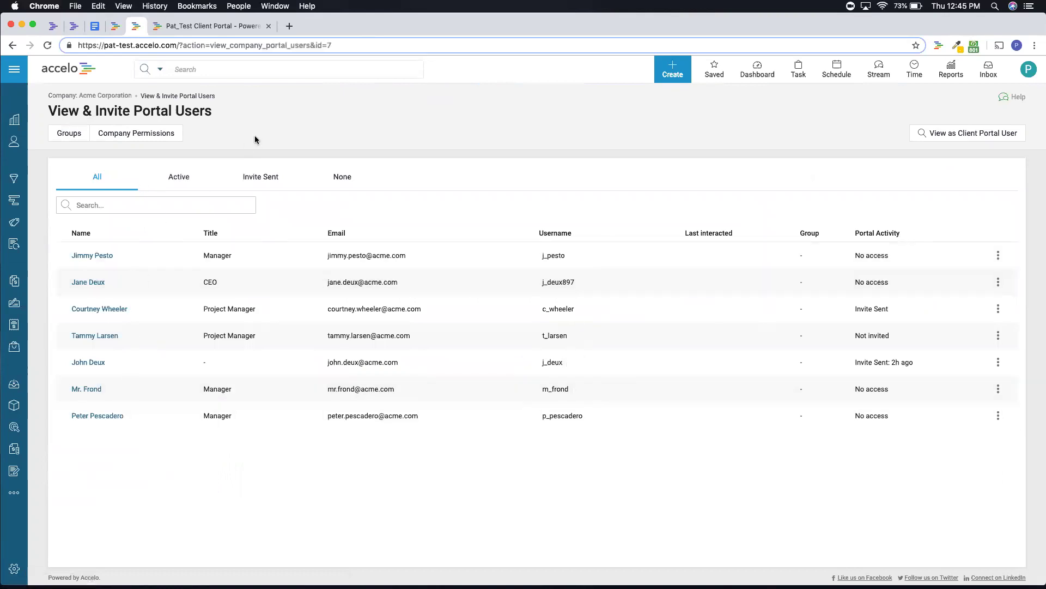
click(186, 179)
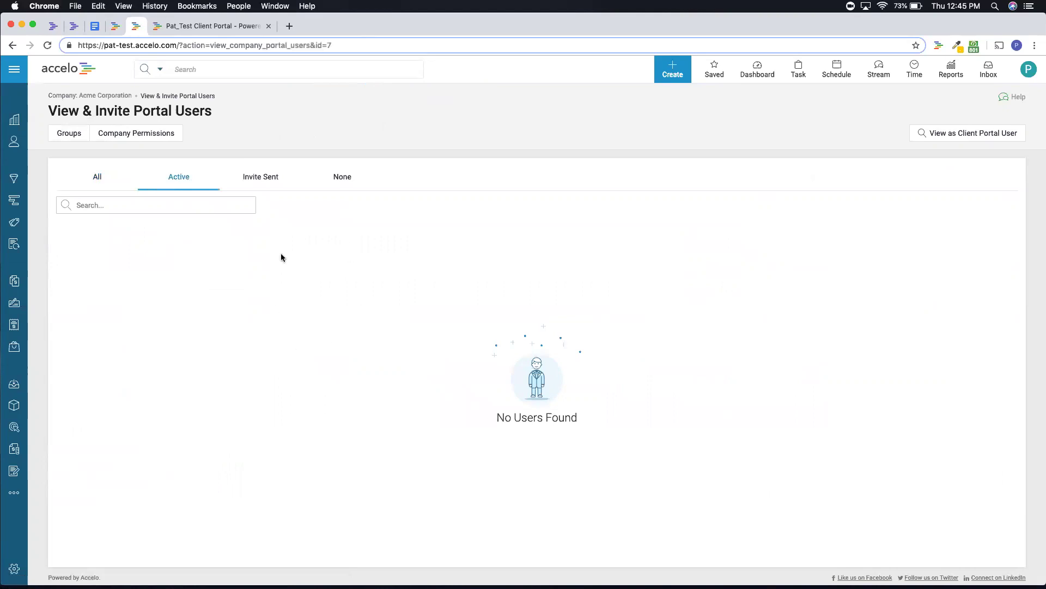
click(275, 184)
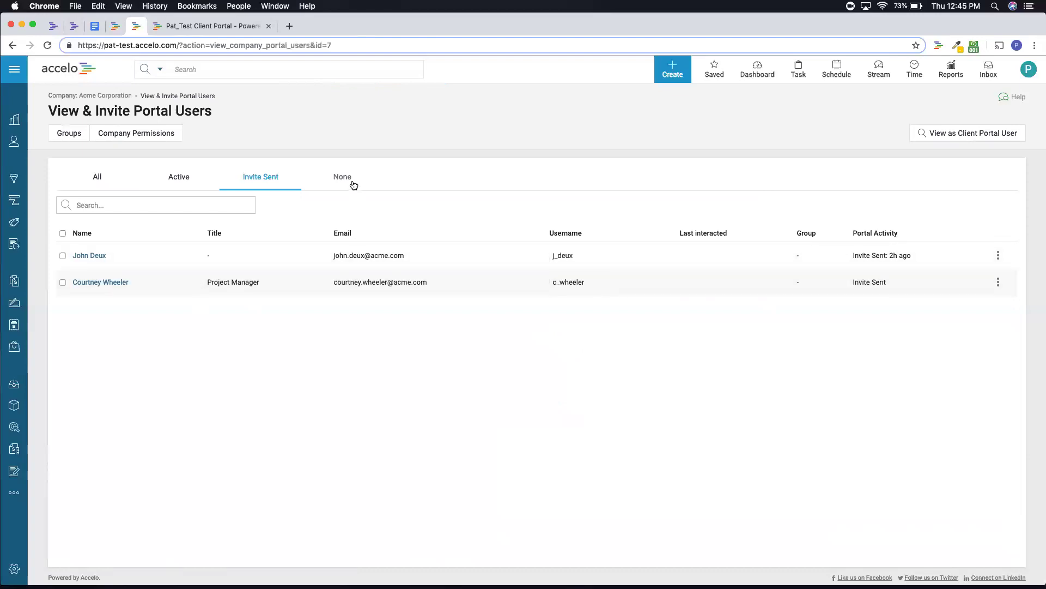
click(352, 180)
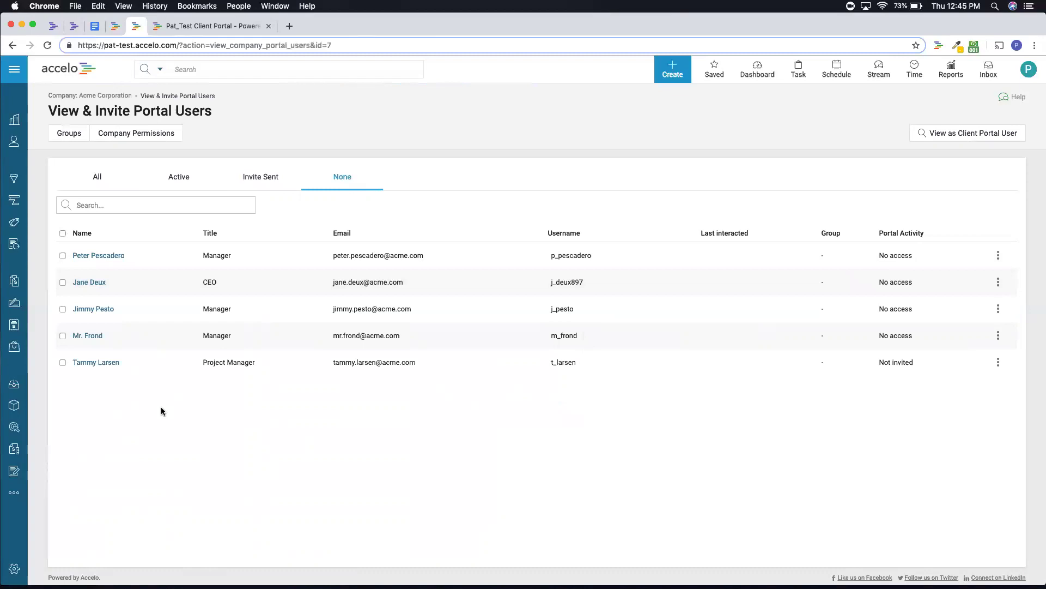
click(63, 237)
click(63, 234)
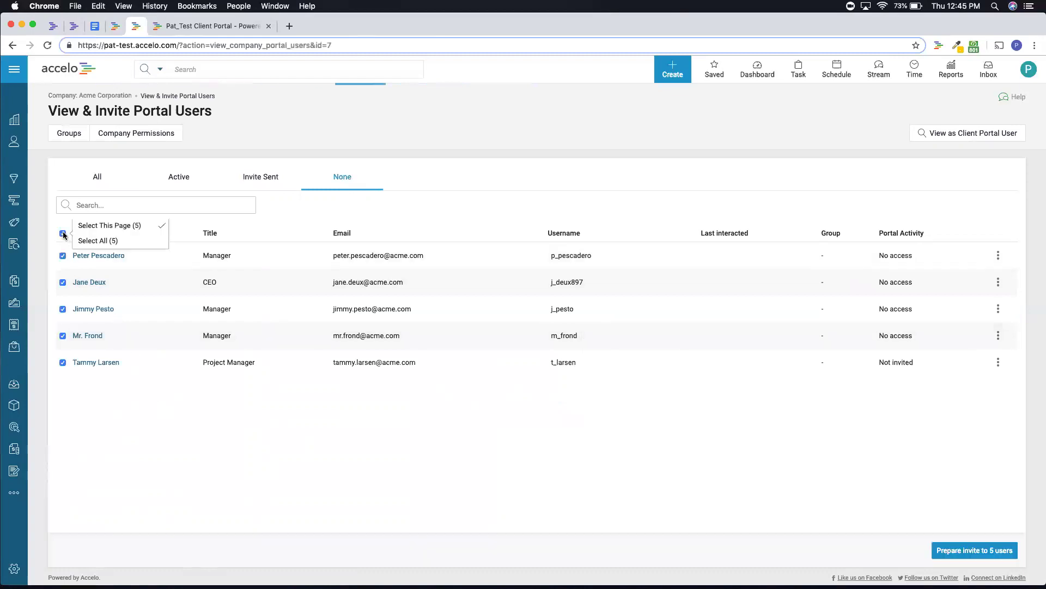
click(64, 233)
Select the first three contacts in the None list for a portal invitation
click(63, 283)
click(63, 255)
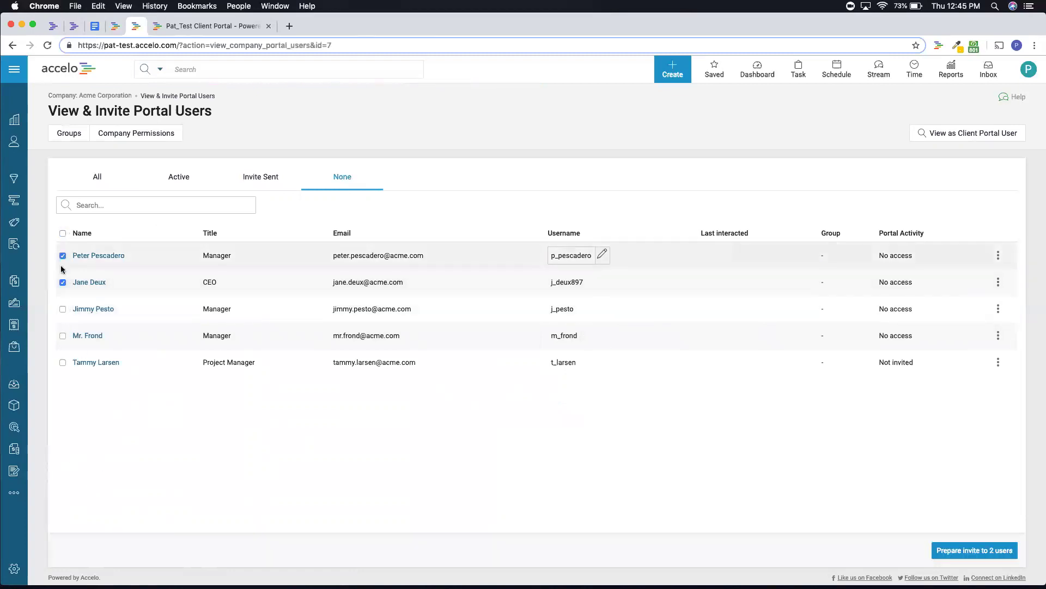
click(63, 309)
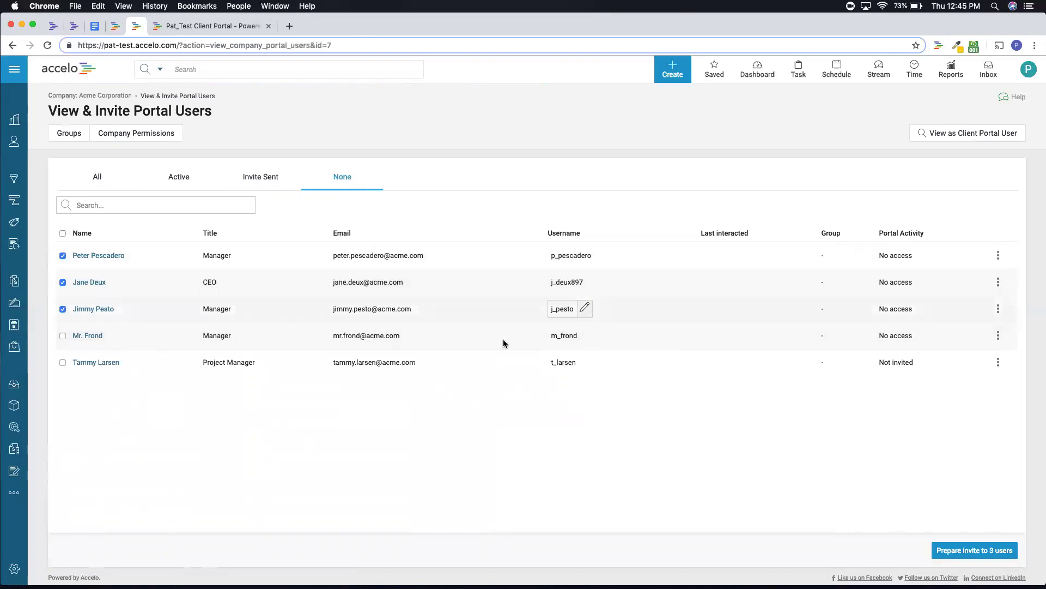
Generate a portal invite link for the third contact and dismiss the link dialog
click(998, 309)
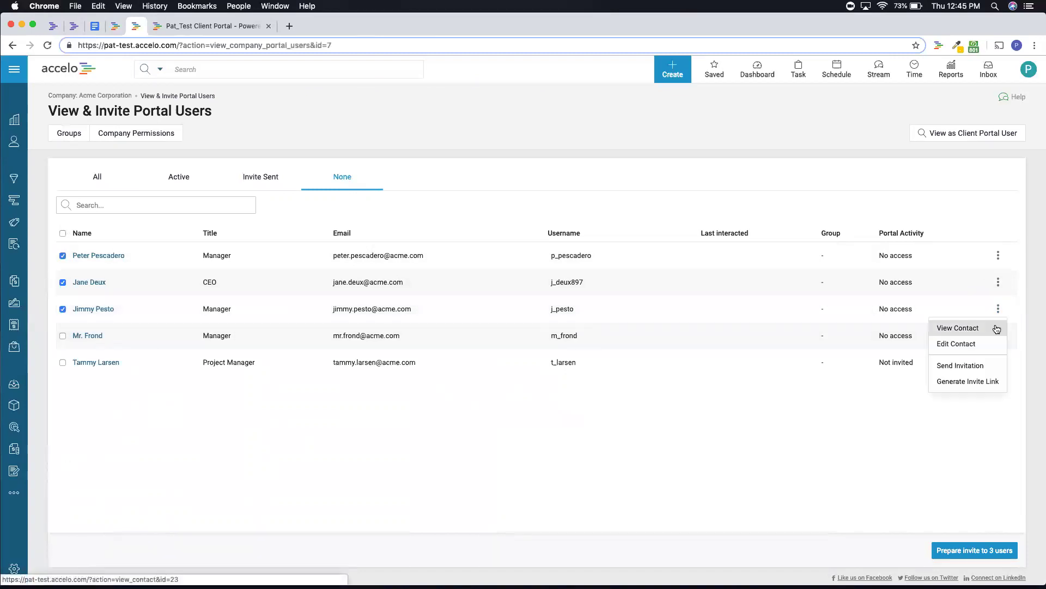
click(998, 383)
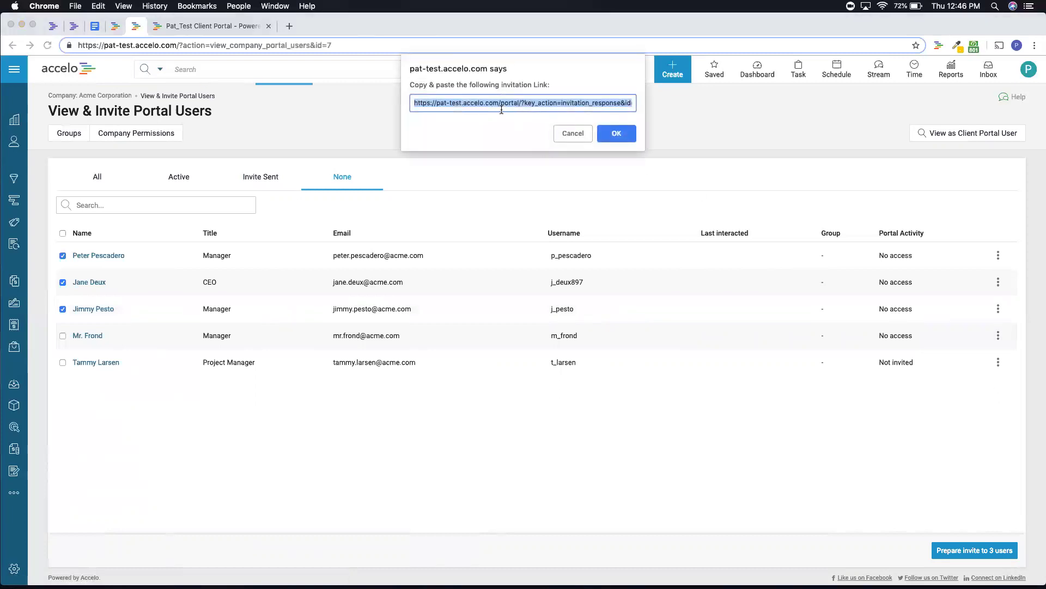
click(567, 134)
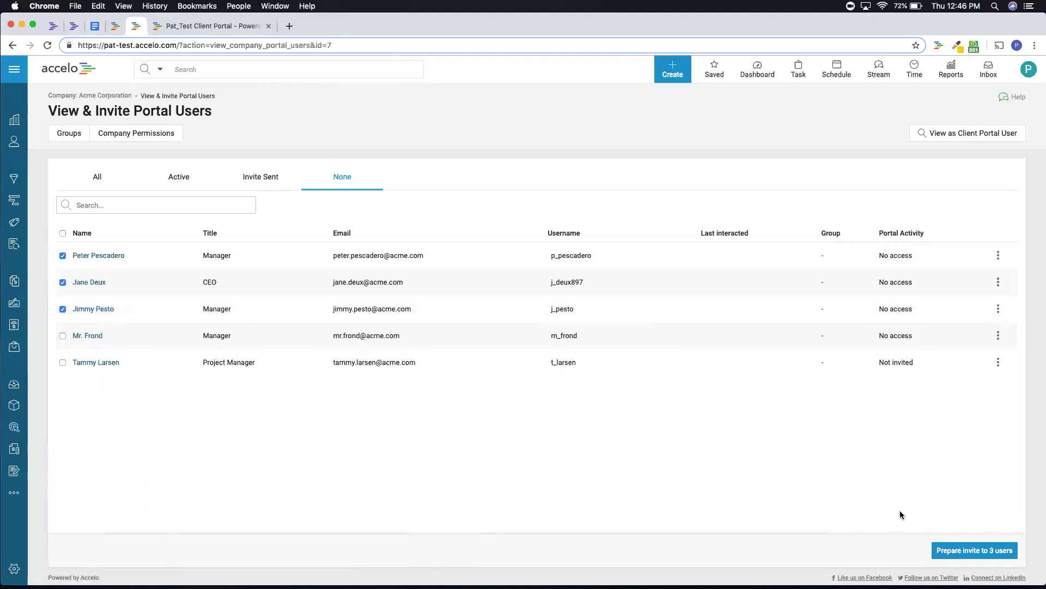
Prepare the portal invitation for the three selected contacts and send it with the default message
click(946, 551)
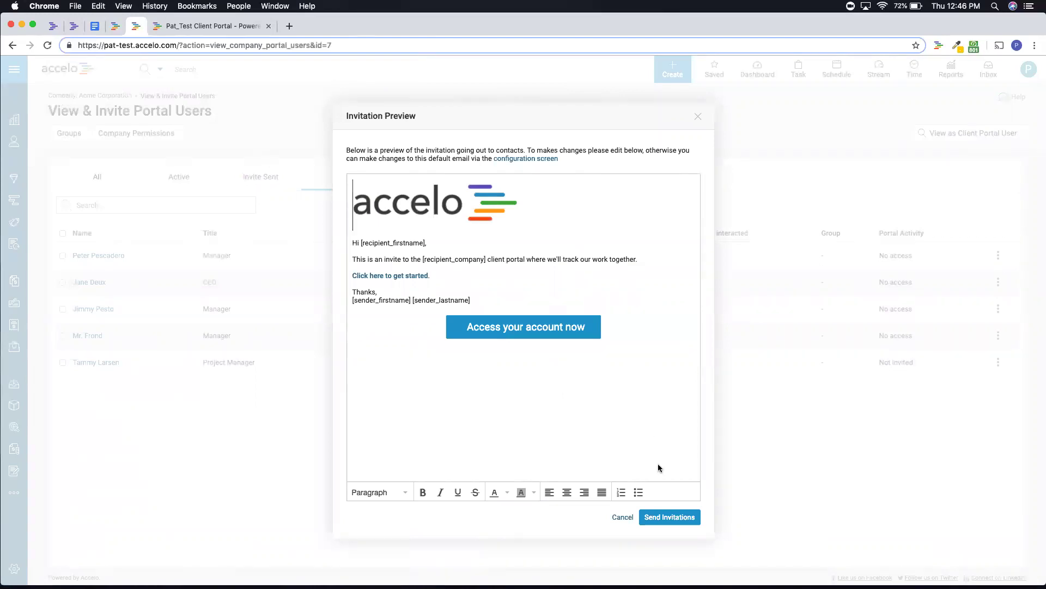
click(659, 518)
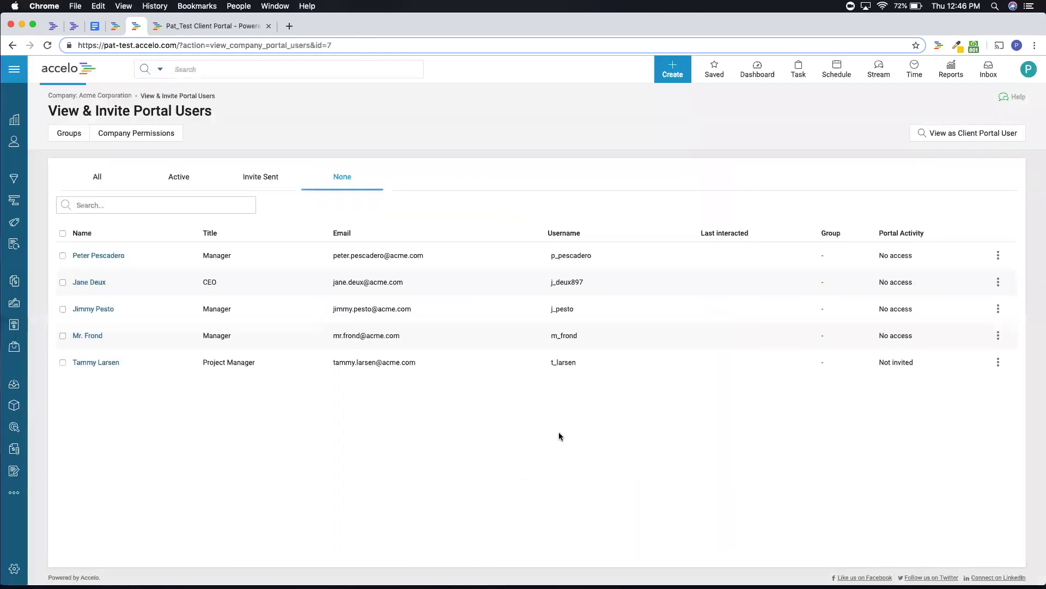